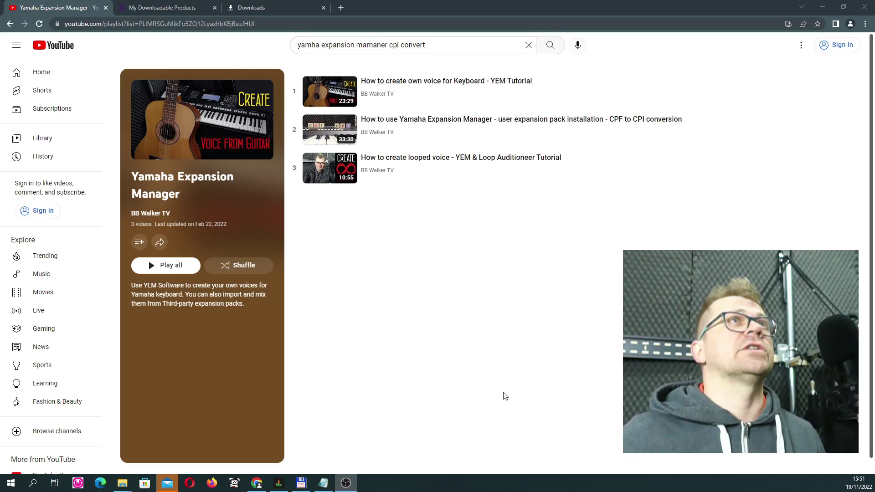
# Show Yamaha Shop's My Downloadable Products page listing the 11 PSR-S voice and style packs
pyautogui.click(162, 10)
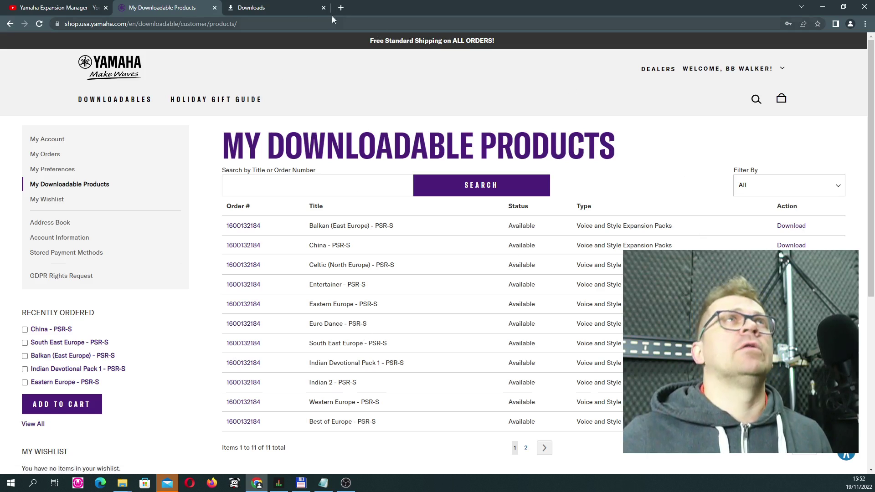
# From Chrome's downloads list, reveal best-of-europe.zip in its Downloads folder
pyautogui.click(262, 9)
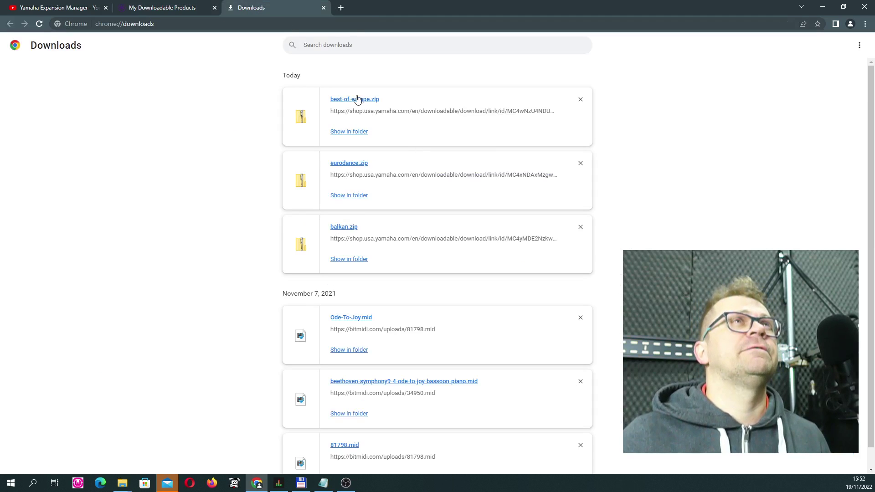
pyautogui.click(349, 132)
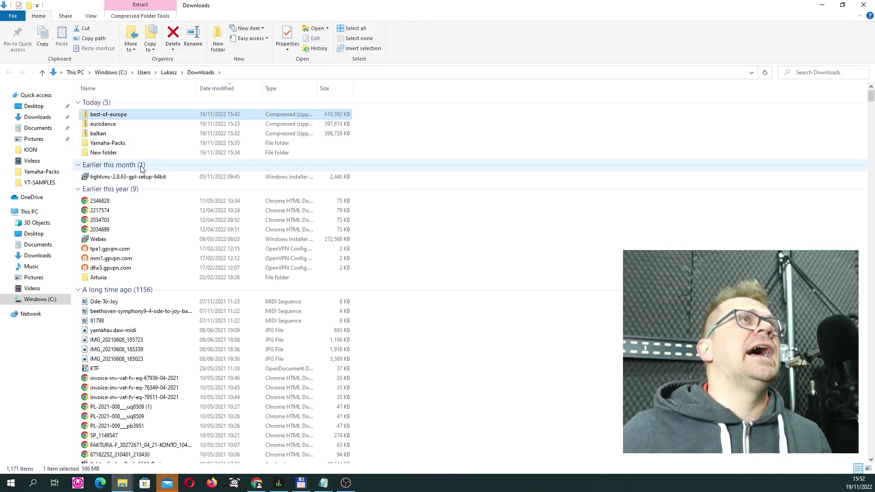
# Extract the best-of-europe archive into the Downloads\Yamaha-Packs folder
pyautogui.rightClick(101, 115)
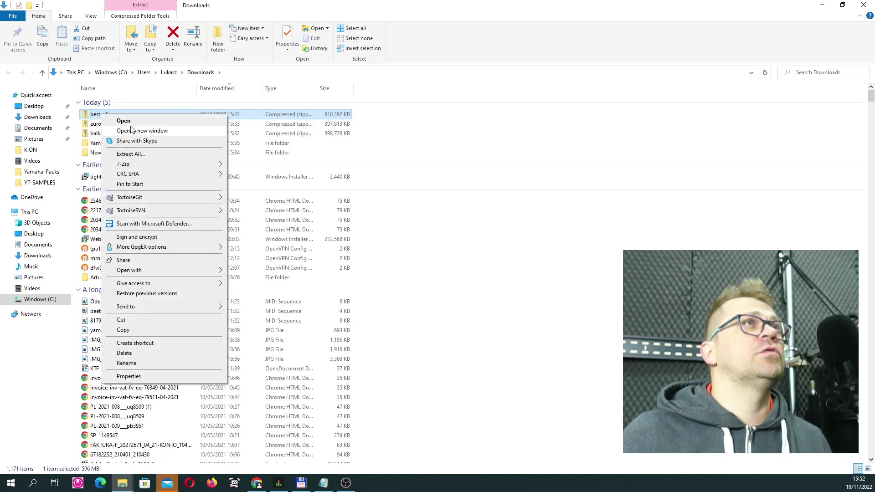
pyautogui.click(169, 154)
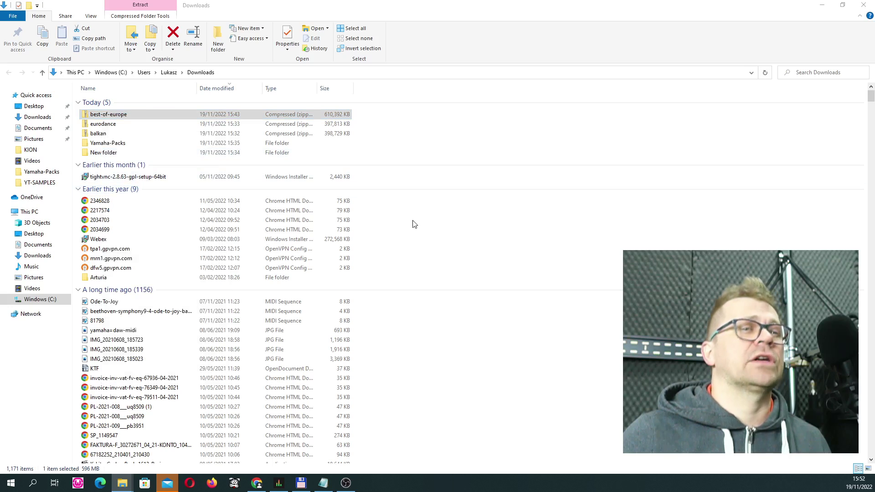
pyautogui.moveTo(404, 430); pyautogui.dragTo(369, 167)
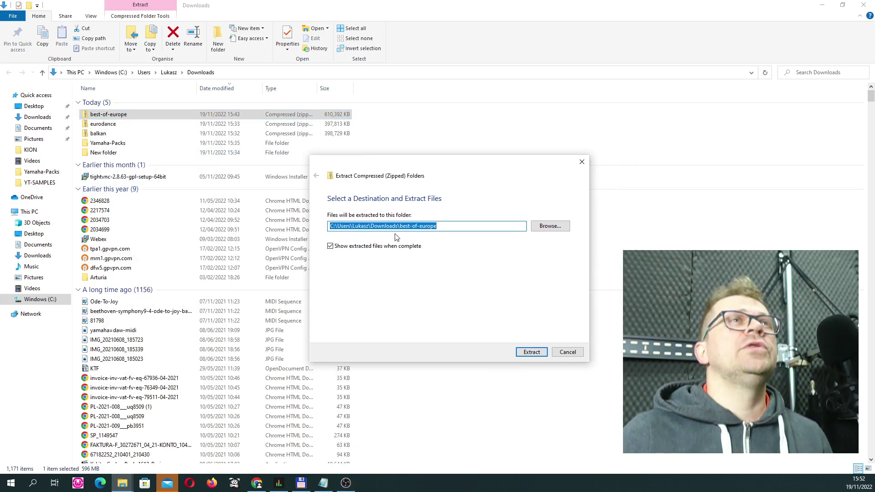
pyautogui.click(541, 226)
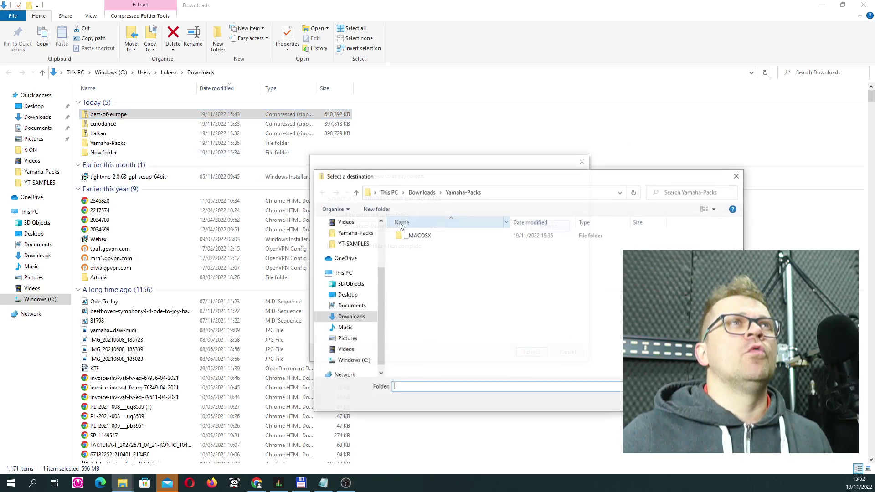
pyautogui.click(362, 315)
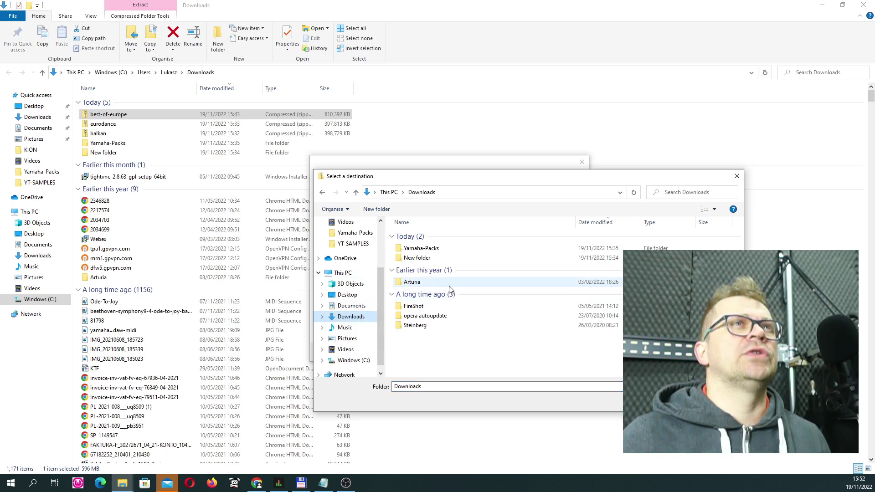
pyautogui.doubleClick(427, 250)
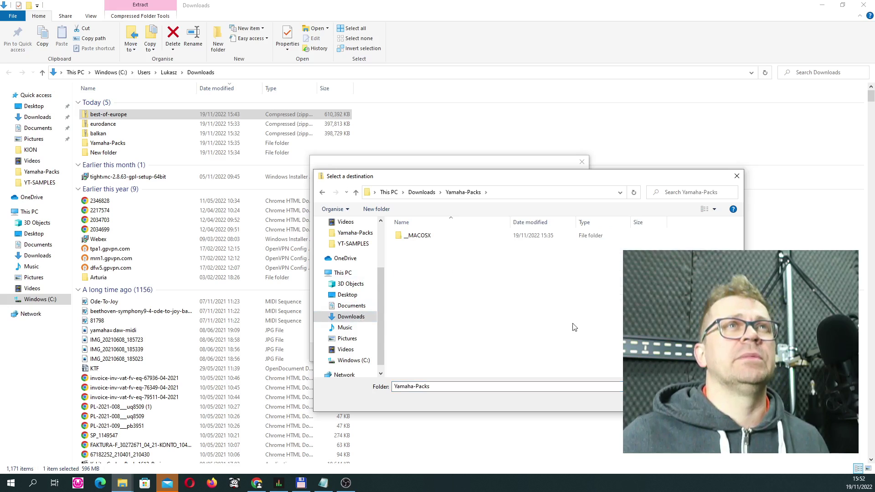
pyautogui.click(670, 402)
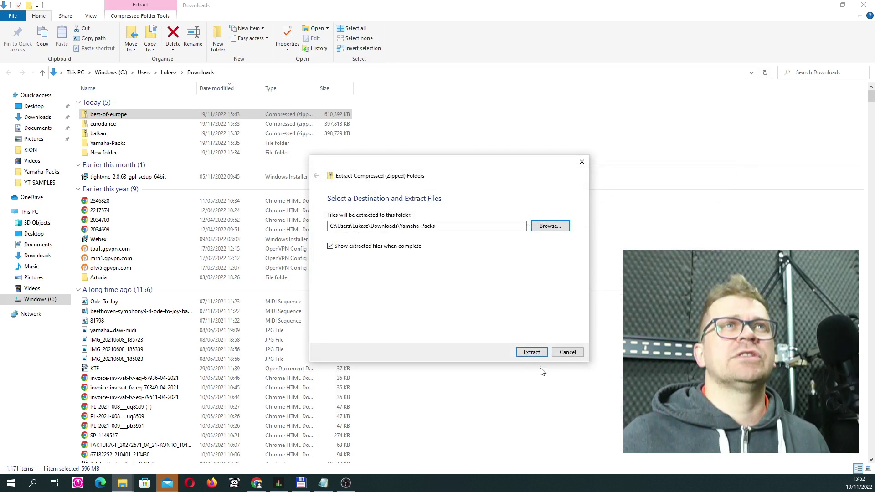
pyautogui.click(529, 352)
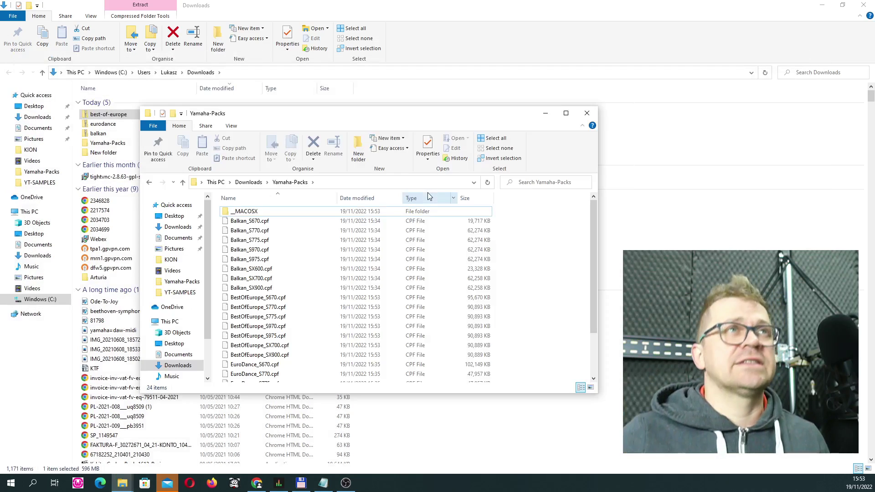
# Maximize the Yamaha-Packs window and highlight the Balkan, BestOfEurope and EuroDance S670 .cpf files
pyautogui.moveTo(380, 116); pyautogui.dragTo(400, 85)
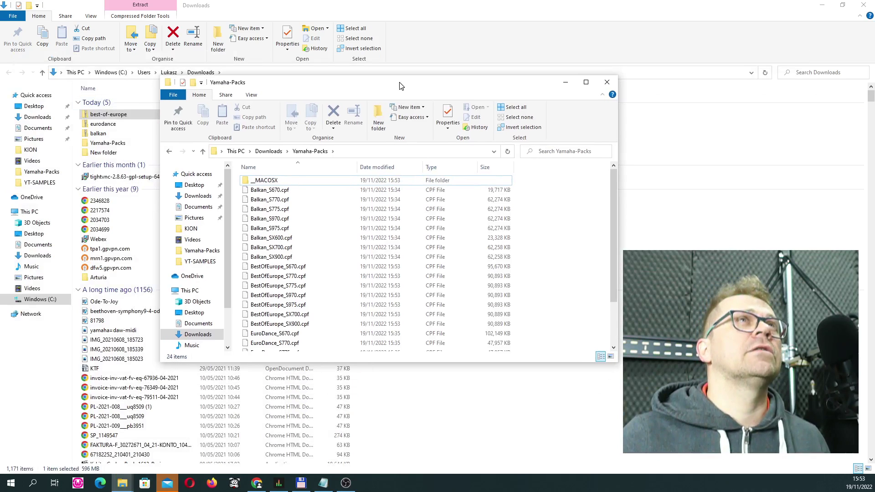
pyautogui.doubleClick(400, 86)
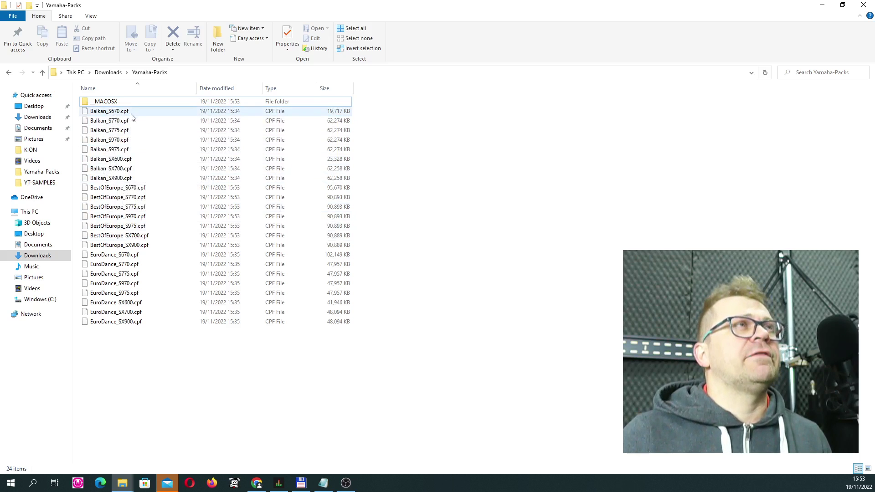
pyautogui.click(112, 111)
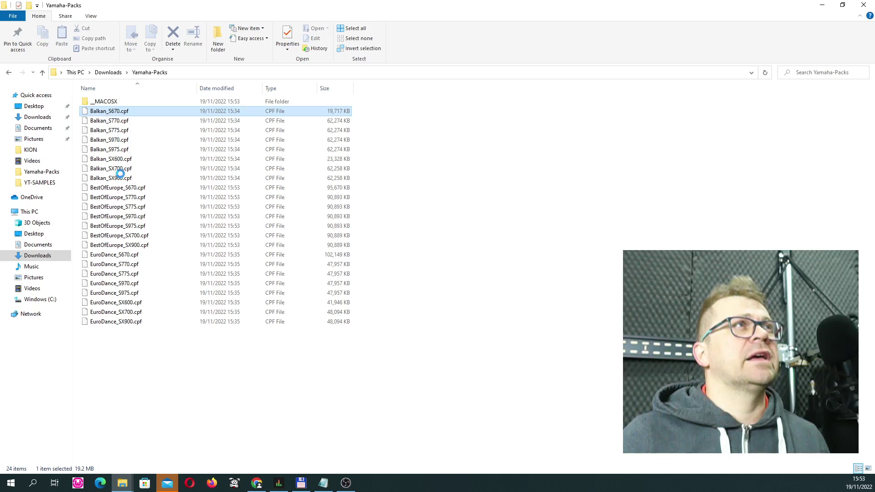
pyautogui.click(122, 188)
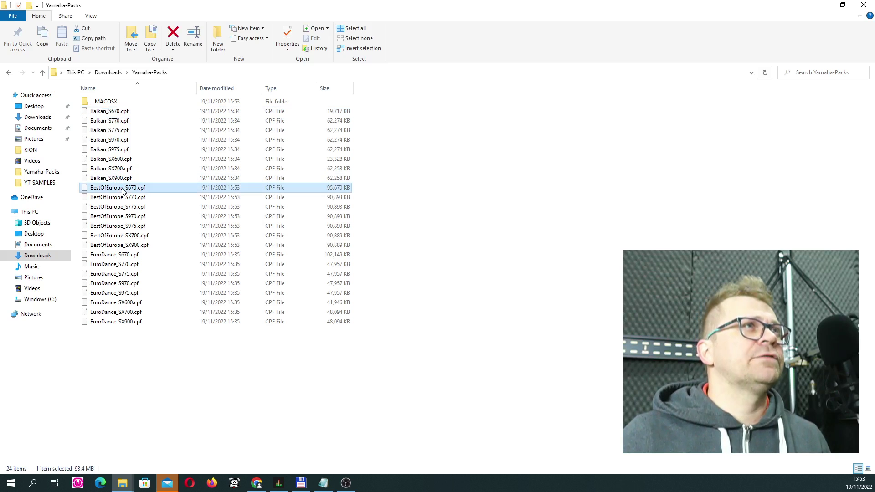
pyautogui.click(111, 255)
pyautogui.click(286, 376)
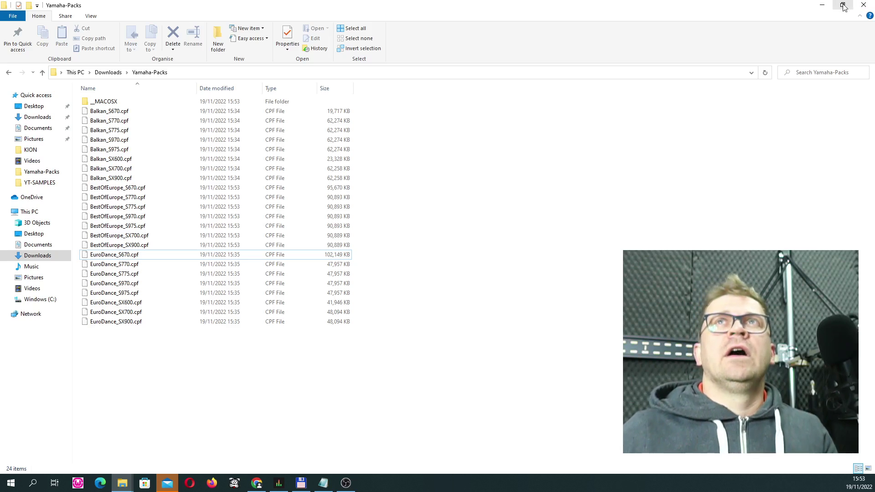
# Minimize both Explorer windows and Chrome, then launch Yamaha Expansion Manager from the desktop shortcut
pyautogui.click(822, 8)
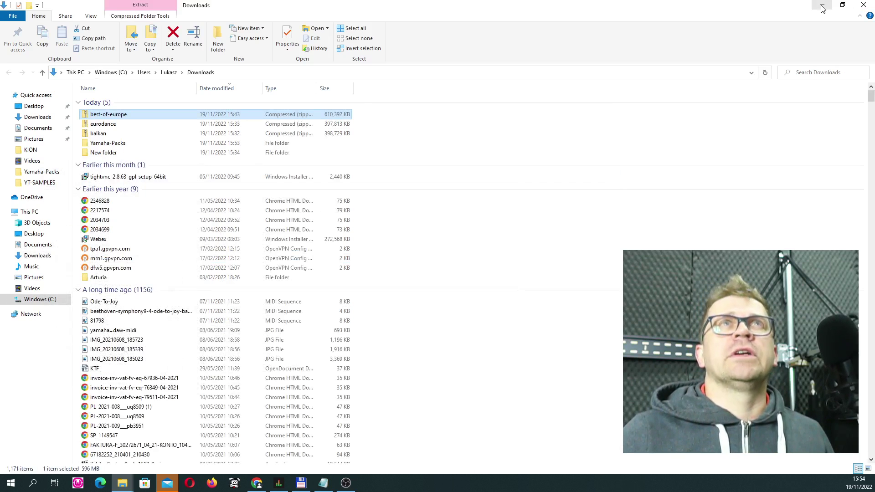
pyautogui.click(822, 8)
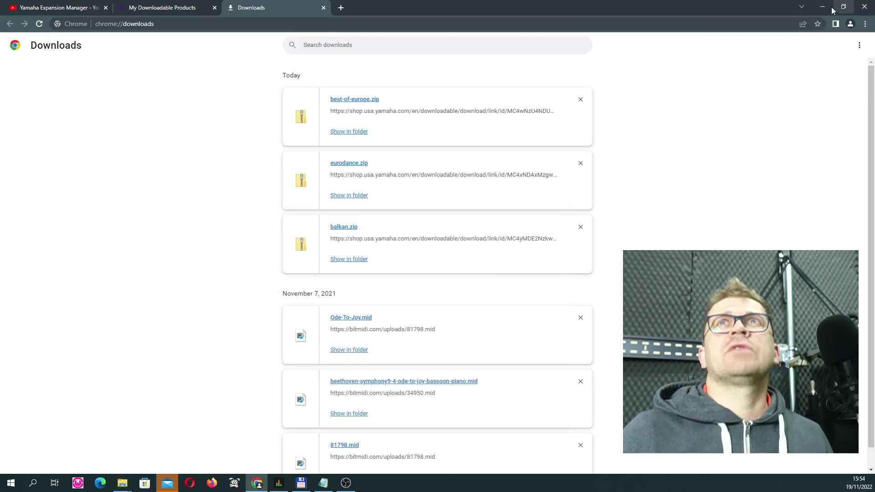
pyautogui.click(822, 8)
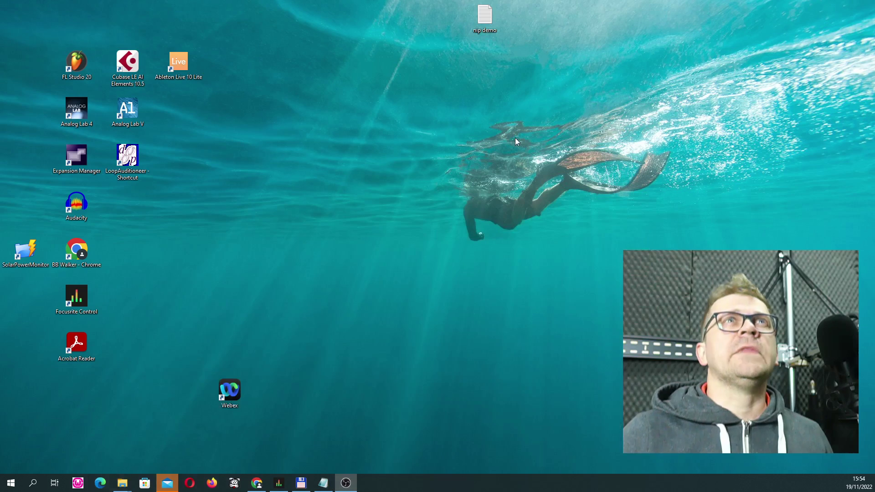
pyautogui.doubleClick(83, 167)
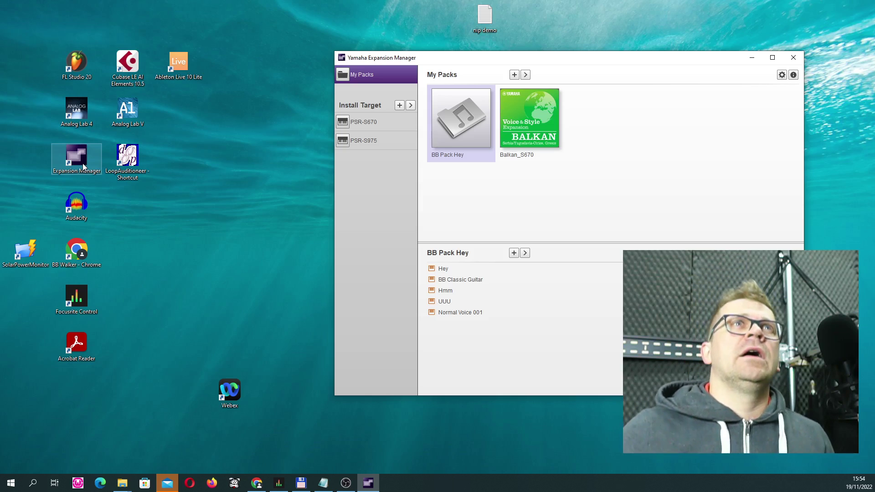
# Reposition the Expansion Manager window, check BB Pack Hey's Pack Property, and bring up My Packs' add-pack options
pyautogui.moveTo(438, 59); pyautogui.dragTo(325, 44)
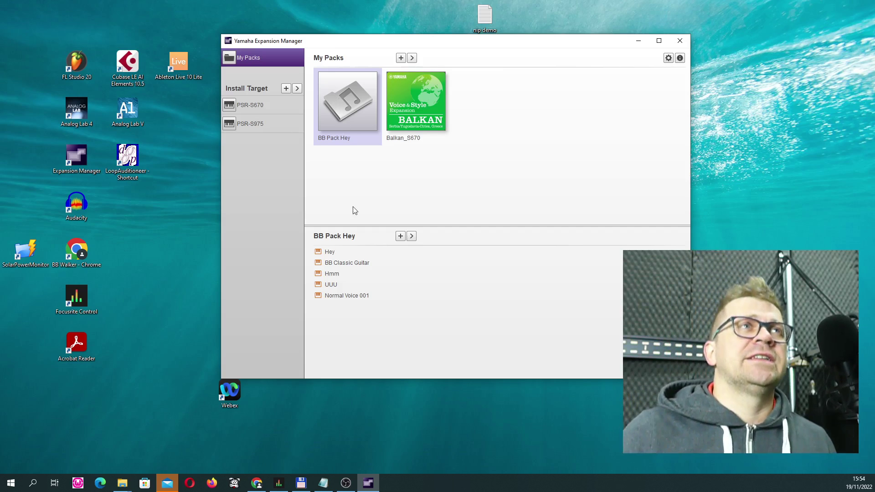
pyautogui.doubleClick(350, 100)
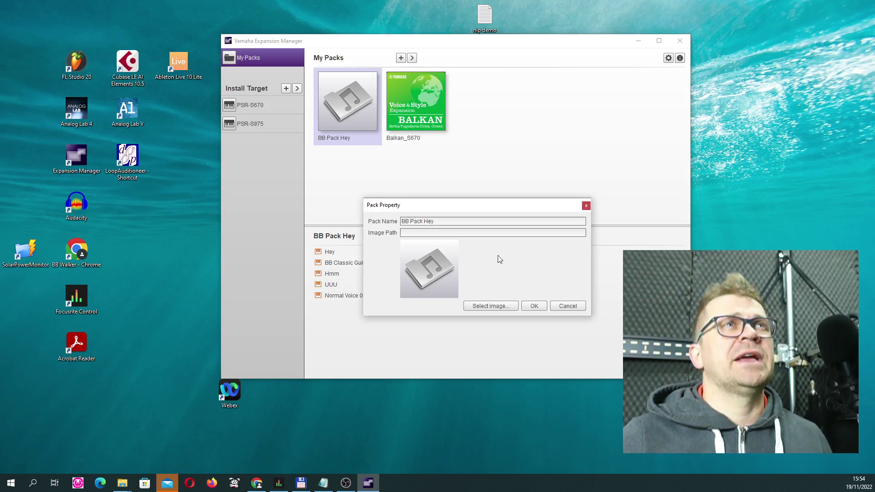
pyautogui.click(585, 206)
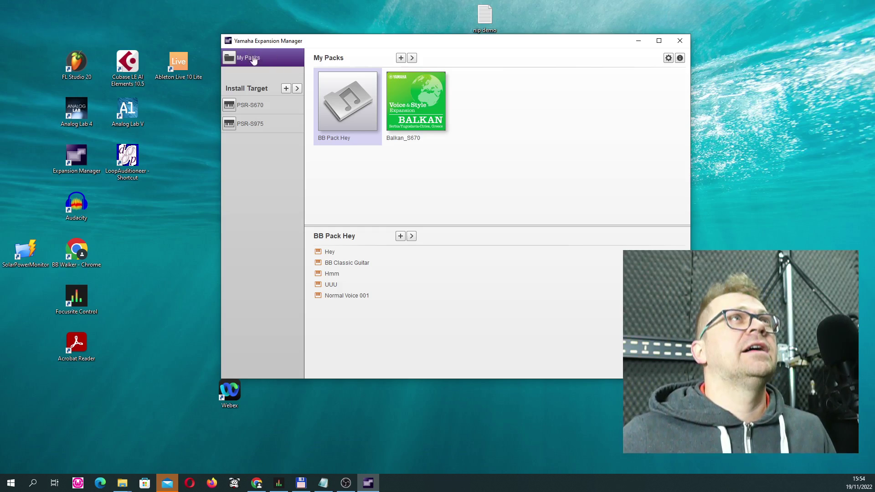
pyautogui.moveTo(282, 43); pyautogui.dragTo(286, 56)
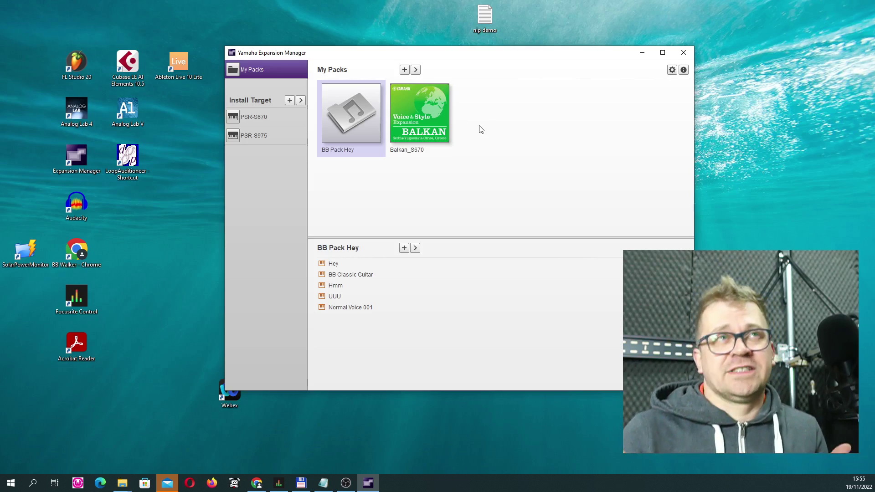
pyautogui.click(404, 69)
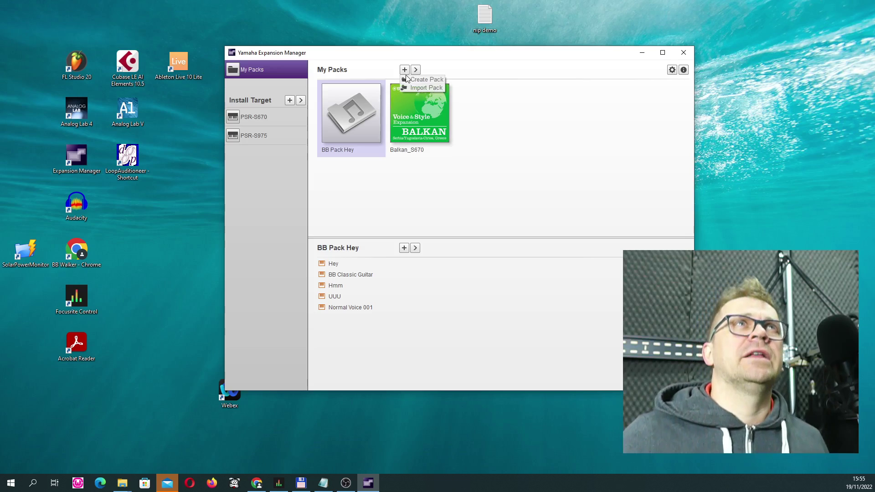
# Import BestOfEurope_S670.cpf from Yamaha-Packs into My Packs
pyautogui.click(426, 88)
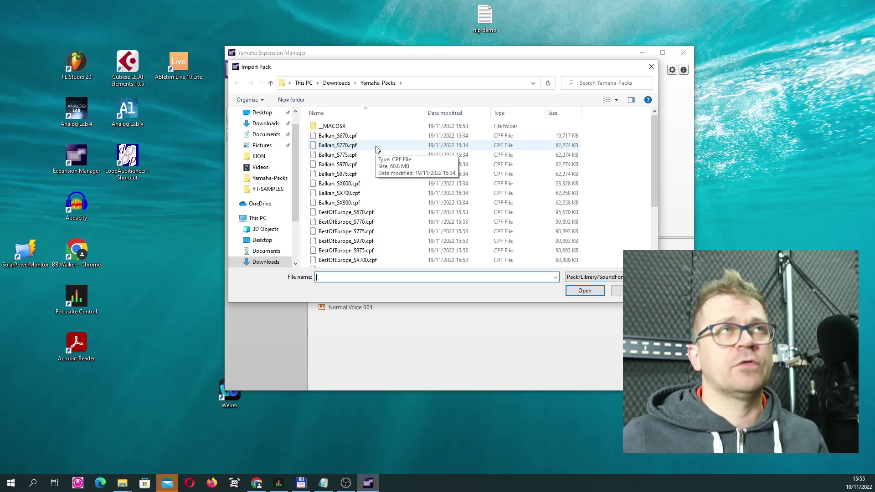
pyautogui.click(369, 185)
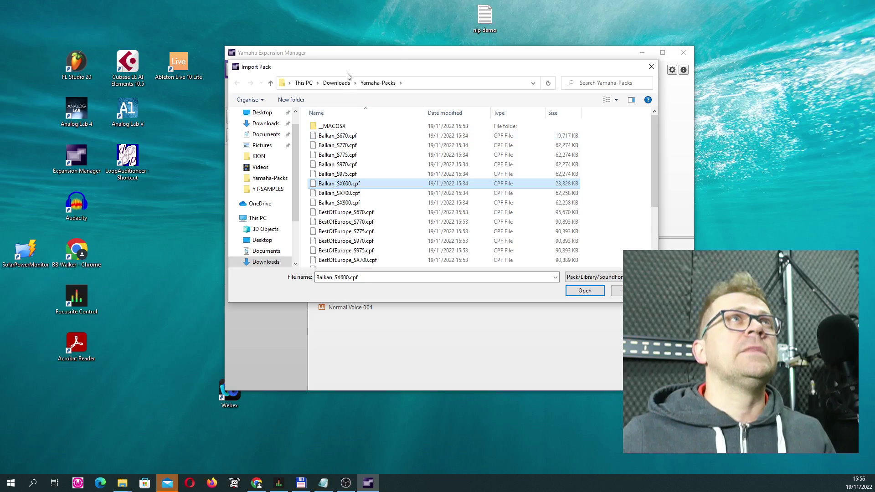
pyautogui.moveTo(349, 74); pyautogui.dragTo(416, 113)
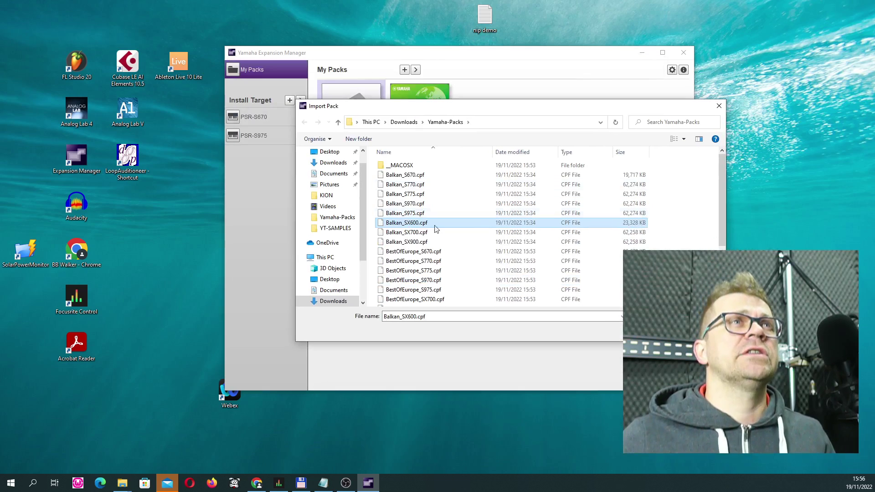
pyautogui.click(416, 251)
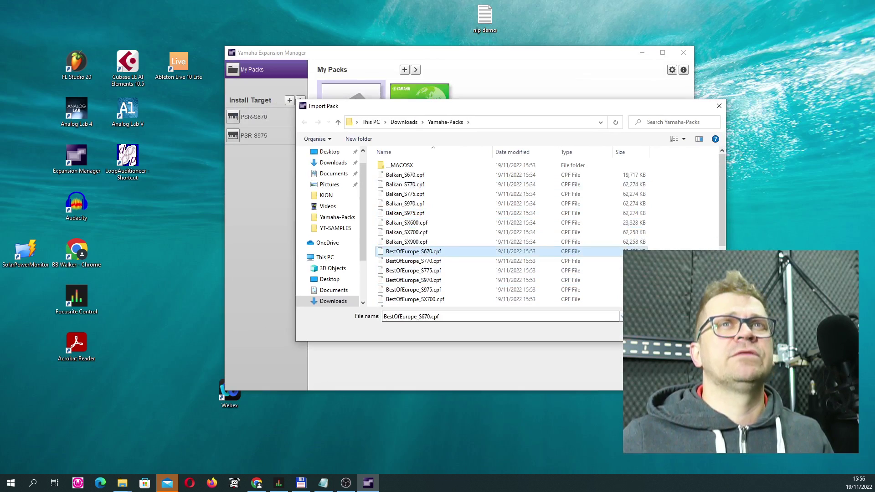
pyautogui.click(659, 331)
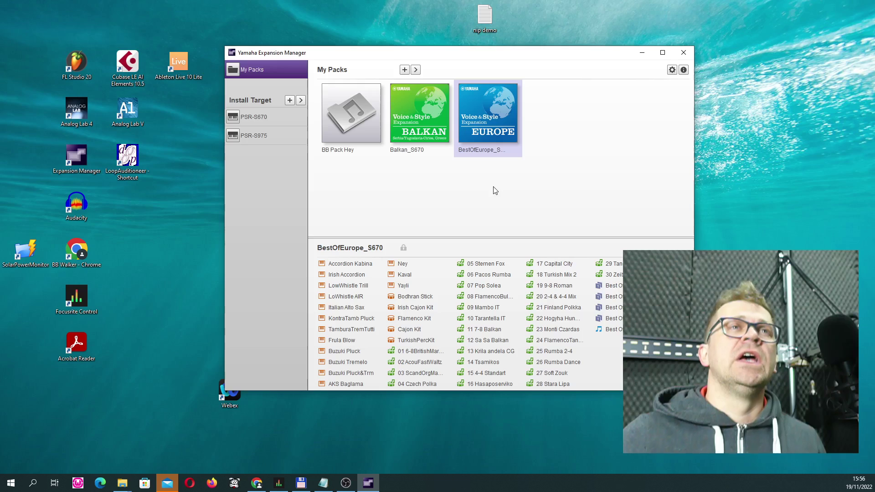
pyautogui.click(662, 52)
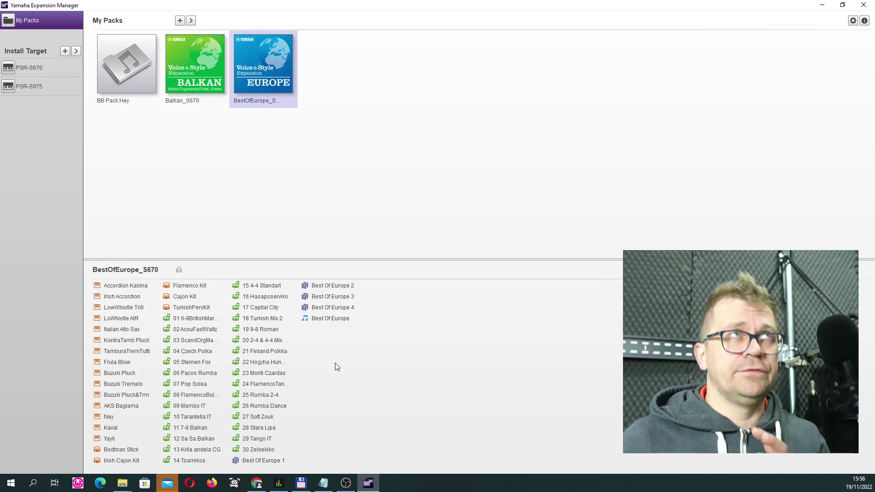
# Import EuroDance_S670.cpf from Yamaha-Packs as the fourth pack in My Packs
pyautogui.click(180, 20)
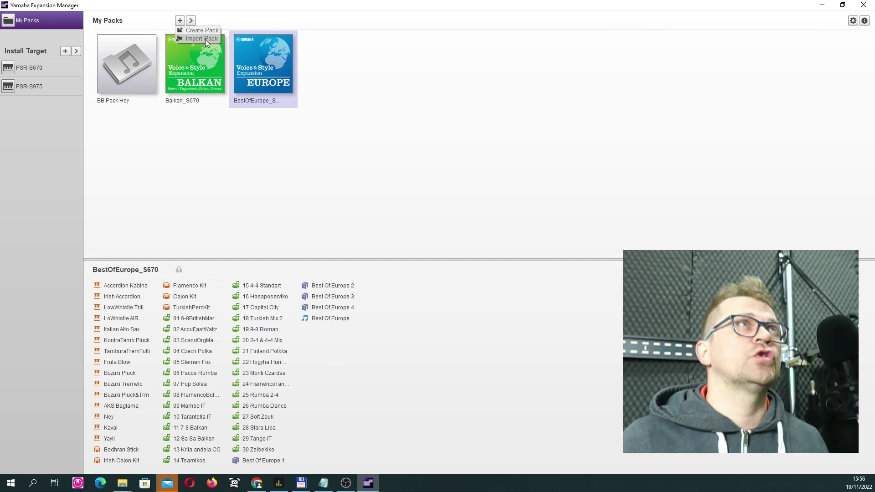
pyautogui.click(205, 39)
pyautogui.moveTo(428, 137); pyautogui.dragTo(430, 194)
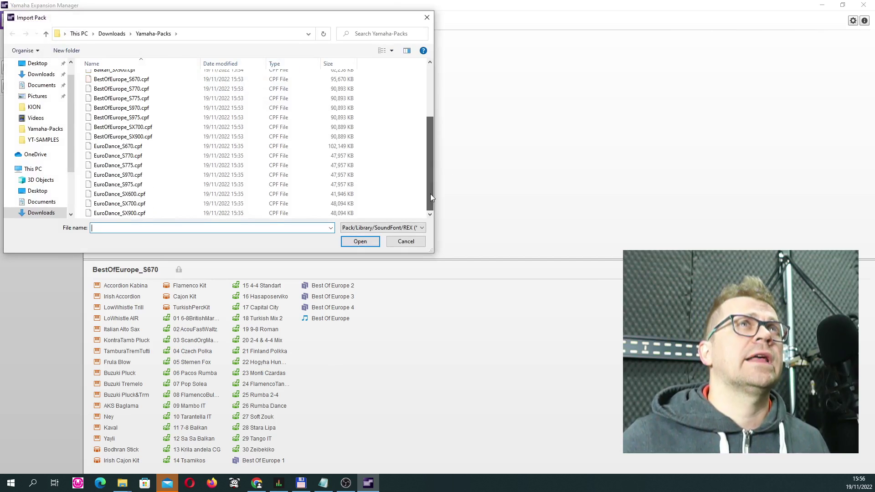
pyautogui.click(123, 150)
pyautogui.click(353, 247)
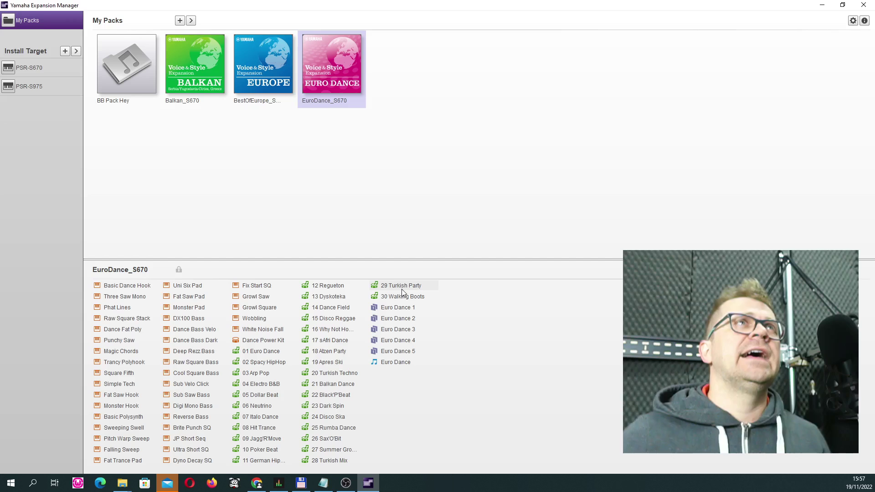
# Preview the contents of BB Pack Hey, Balkan_S670, BestOfEurope_S670 and EuroDance_S670 in turn
pyautogui.click(122, 65)
pyautogui.click(202, 65)
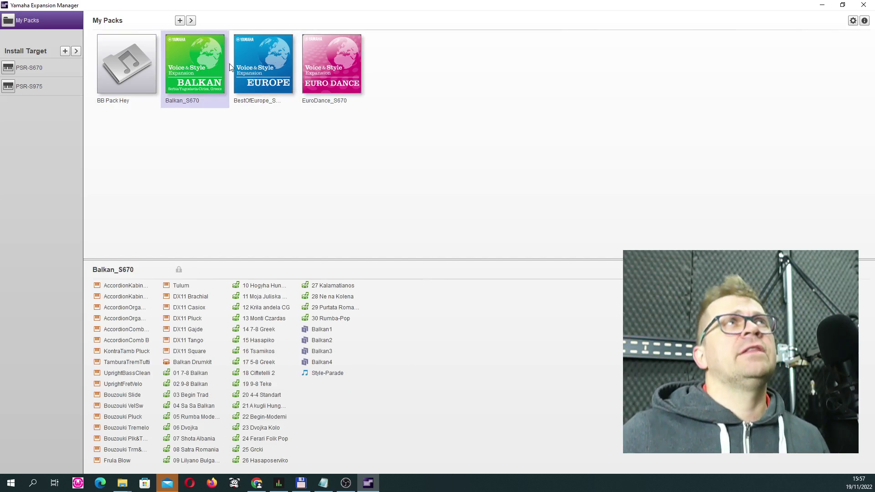
pyautogui.click(250, 67)
pyautogui.click(340, 73)
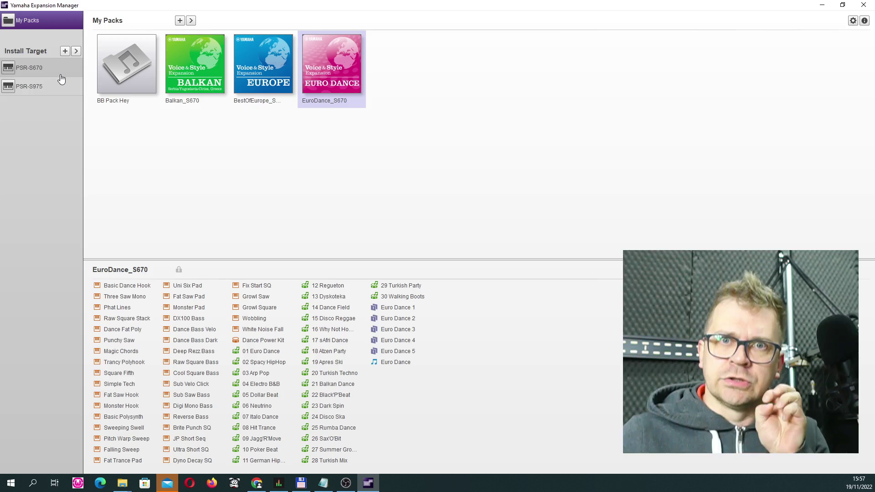
# Load PSR-S670 as the install target and view BB Pack Hey's five checked items
pyautogui.click(61, 76)
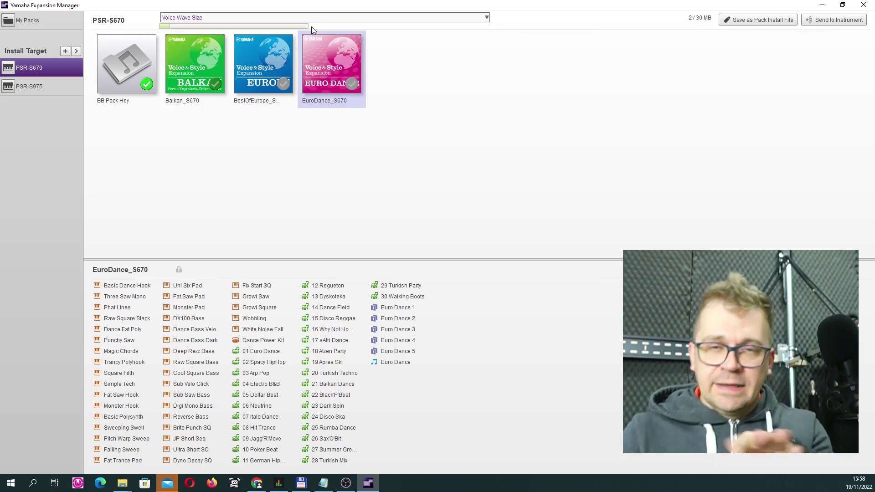
pyautogui.click(124, 84)
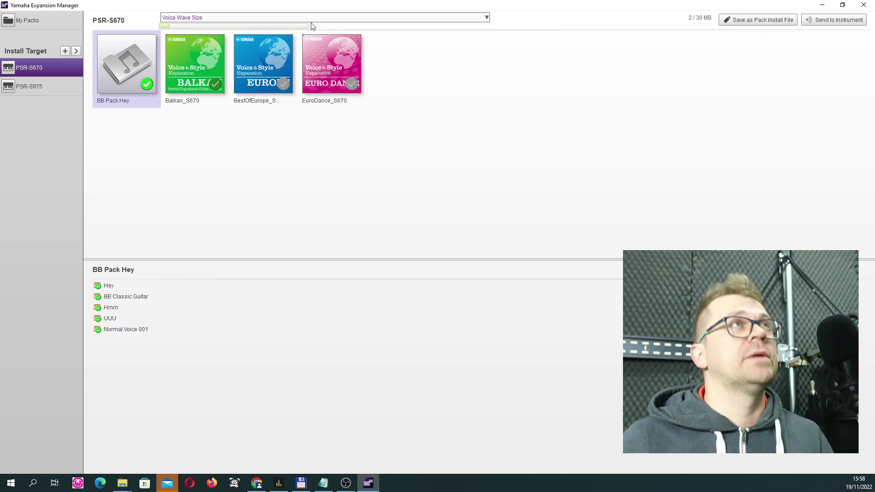
# Show Balkan_S670 and tick its six accordion voices, including AccordionKabin and AccordionComb B
pyautogui.click(208, 58)
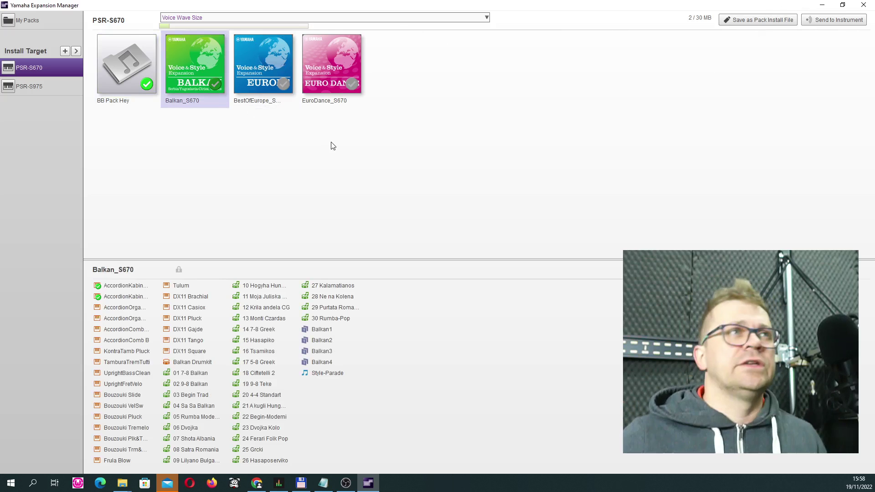
pyautogui.click(112, 287)
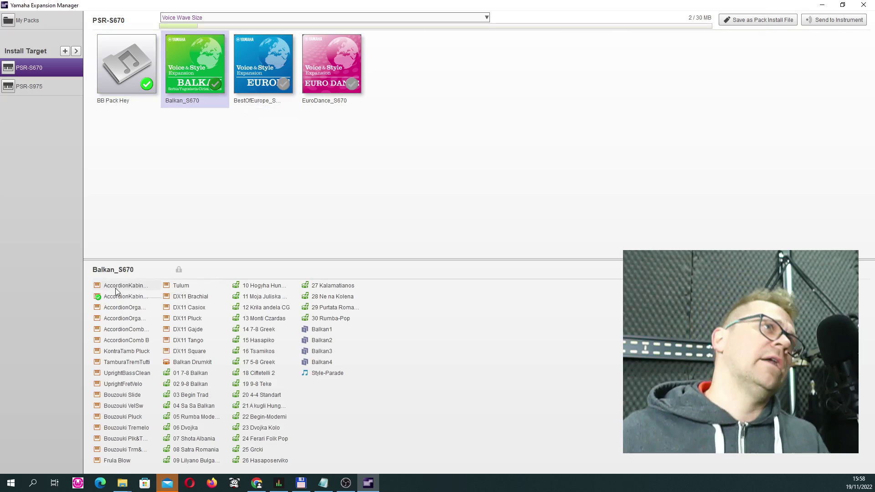
pyautogui.click(115, 286)
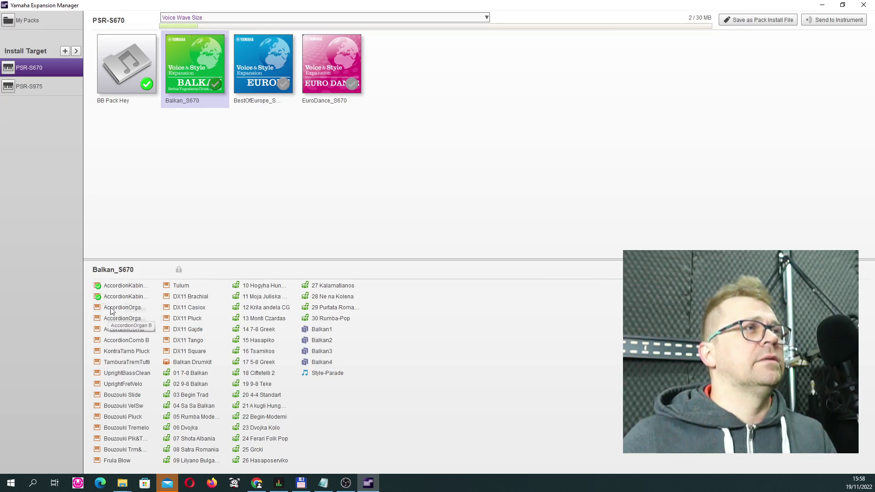
pyautogui.click(117, 306)
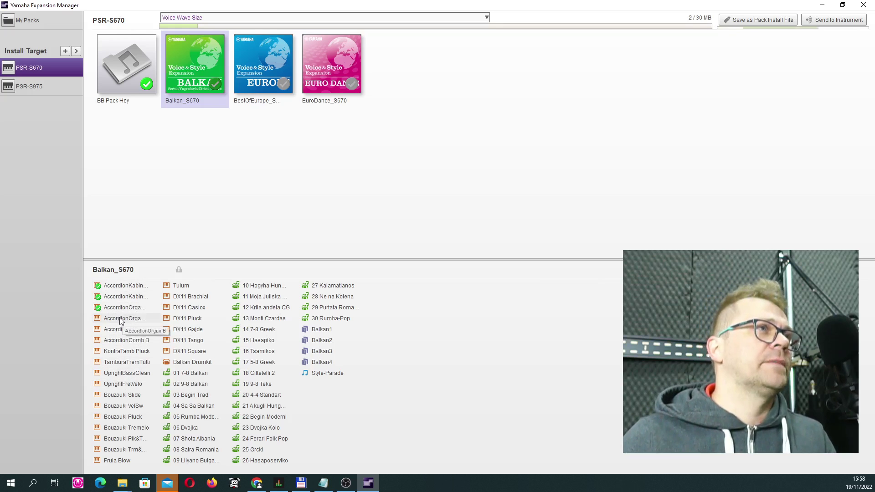
pyautogui.click(122, 319)
pyautogui.click(118, 329)
pyautogui.click(124, 340)
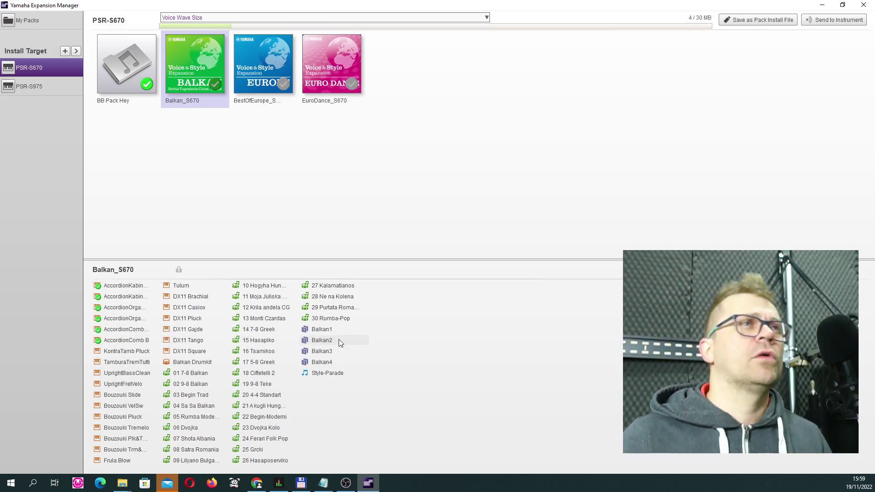
# Tick Balkan1–3, Style-Parade and the 01 7-8 Balkan and 02 9-8 Balkan styles
pyautogui.click(324, 329)
pyautogui.click(324, 341)
pyautogui.click(326, 353)
pyautogui.click(322, 375)
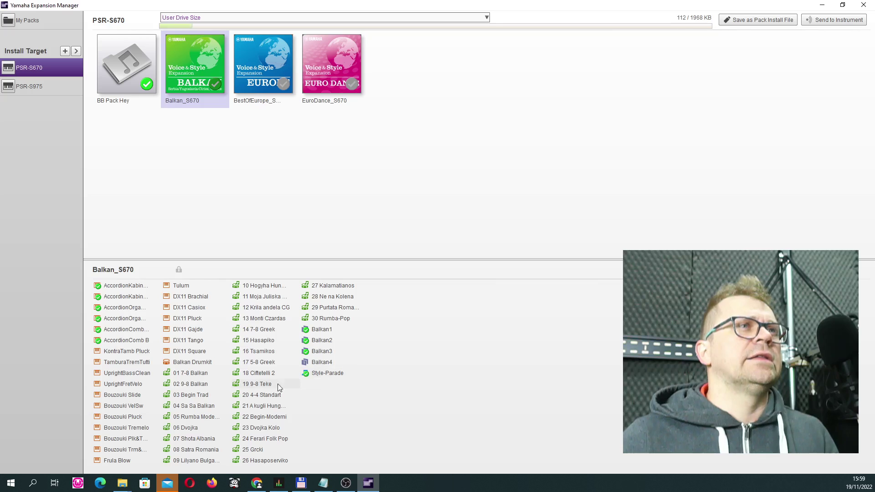
pyautogui.click(191, 383)
pyautogui.click(219, 373)
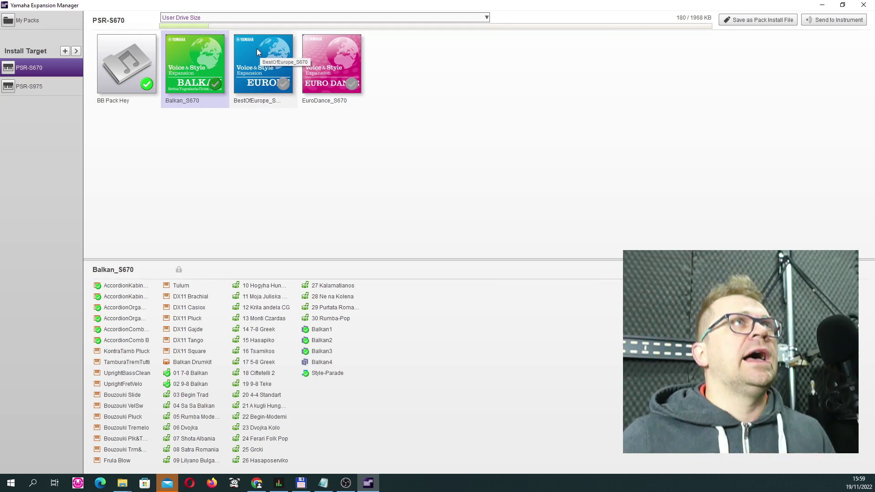
# Show BestOfEurope_S670 and tick Italian Alto Sax, KontraTamb Pluck, Frula Blow and both Buzuki voices
pyautogui.click(277, 71)
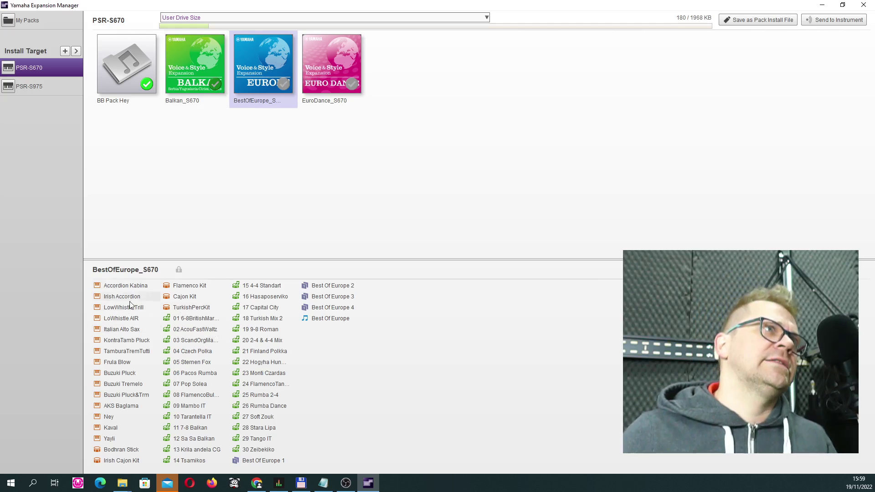
pyautogui.click(120, 329)
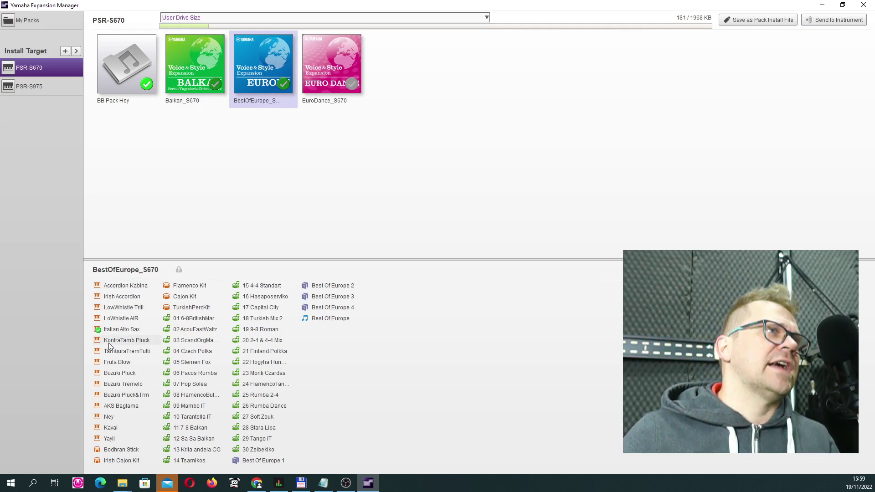
pyautogui.click(122, 341)
pyautogui.click(107, 363)
pyautogui.click(117, 373)
pyautogui.click(120, 394)
# Tick flamenco styles 08 and 24, 21 Finland Polka, and the Best Of Europe and Best Of Europe 4 items
pyautogui.click(211, 397)
pyautogui.click(287, 384)
pyautogui.click(274, 350)
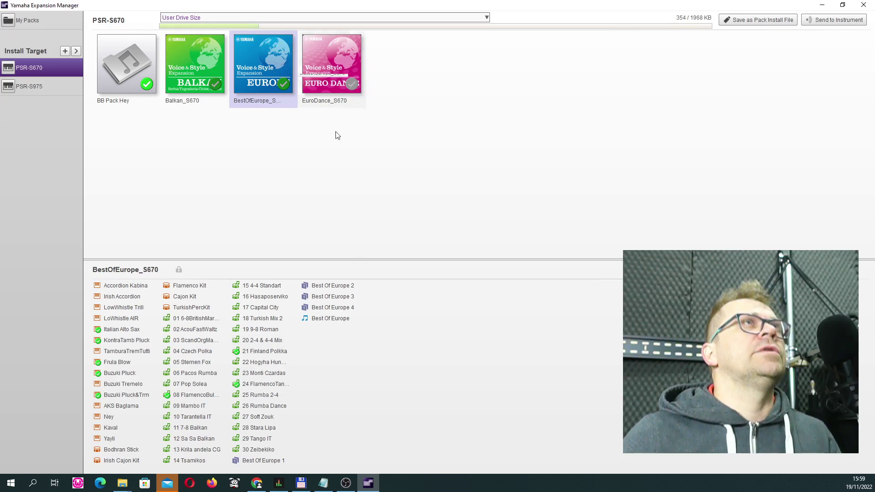
pyautogui.click(330, 308)
pyautogui.click(329, 318)
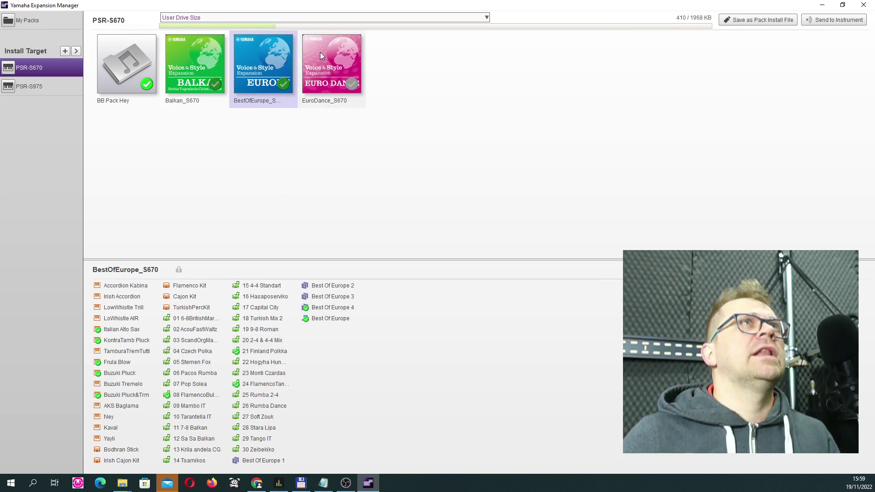
# Show EuroDance_S670 and tick Dance Fat Poly, Phat Lines, Basic Dance Hook, Square Fifth and Cool Square Bass
pyautogui.click(320, 52)
pyautogui.click(118, 330)
pyautogui.click(116, 308)
pyautogui.click(115, 287)
pyautogui.click(117, 375)
pyautogui.click(191, 373)
# Tick styles 02 Spacy HipHop, 17 sAfri Dance, 29 Turkish Party, 16, 22 Black'P'Beat, 03 Arp Pop and Euro Dance 3 and 5
pyautogui.click(272, 364)
pyautogui.click(330, 341)
pyautogui.click(396, 351)
pyautogui.click(395, 329)
pyautogui.click(400, 285)
pyautogui.click(332, 329)
pyautogui.click(334, 392)
pyautogui.click(266, 374)
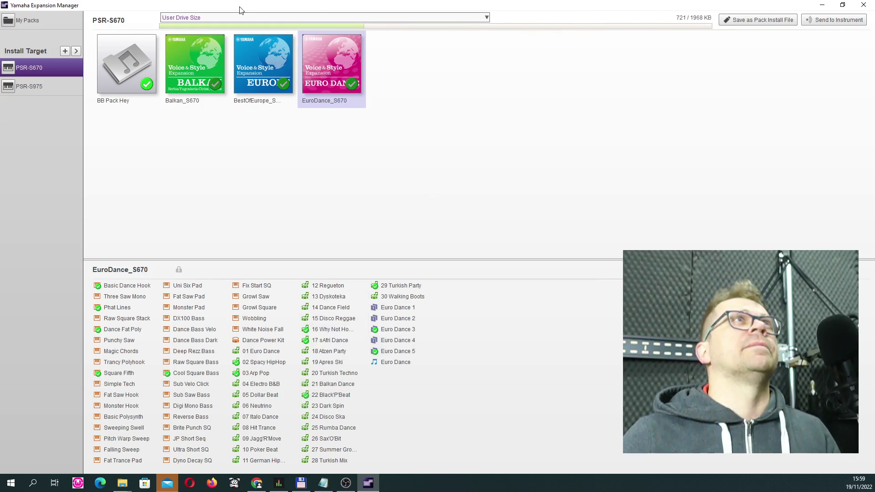
# Check the Voice Wave and Voice Parameter size readouts, then return to User Drive Size
pyautogui.click(220, 18)
pyautogui.click(201, 26)
pyautogui.click(216, 20)
pyautogui.click(215, 32)
pyautogui.click(215, 20)
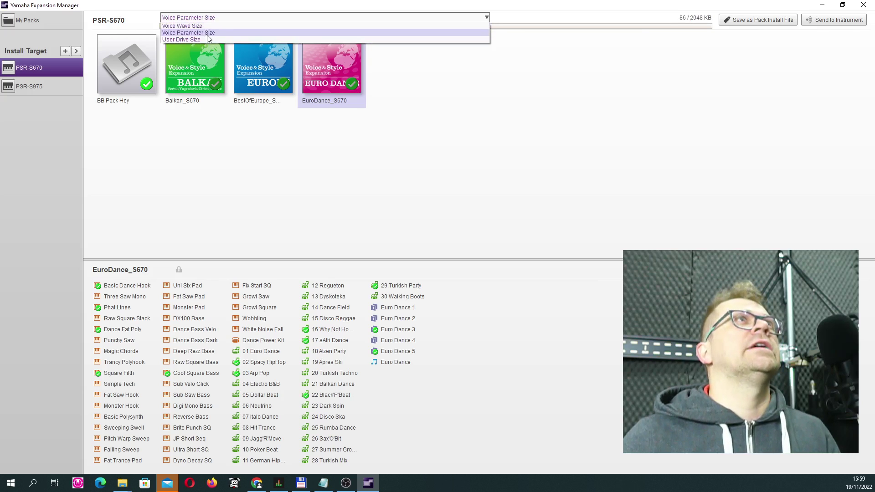
pyautogui.click(206, 38)
pyautogui.click(182, 17)
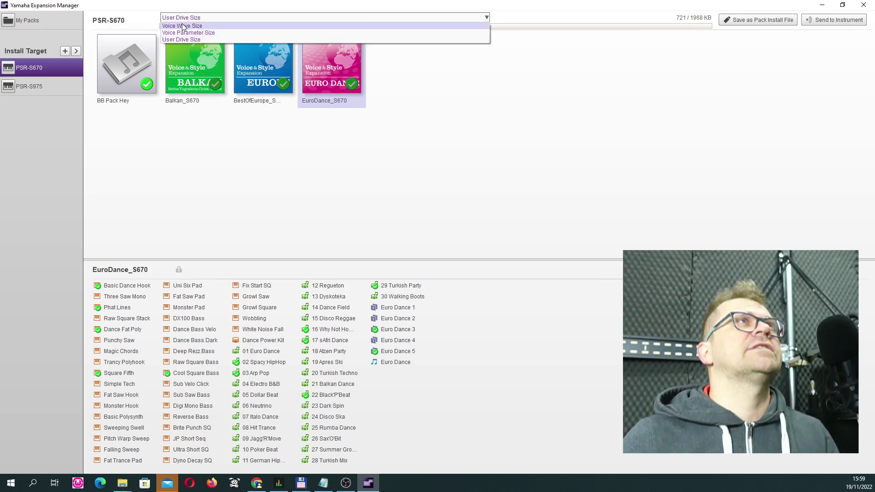
pyautogui.click(193, 19)
pyautogui.click(206, 18)
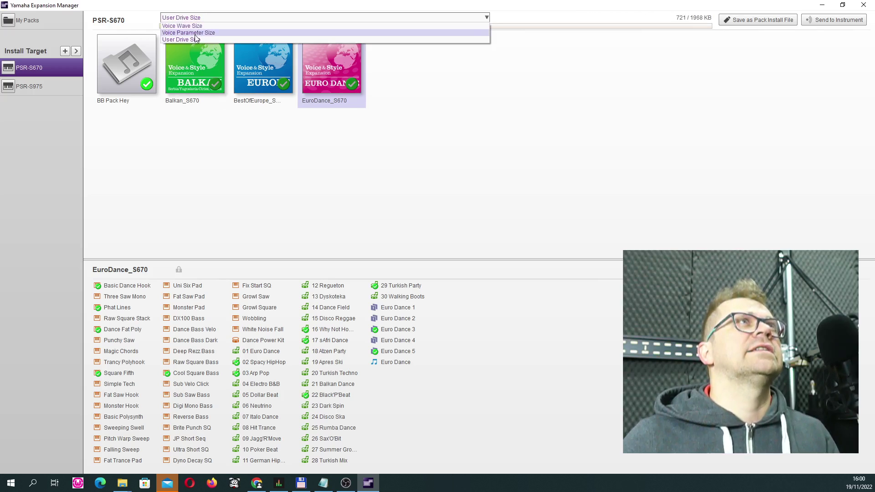
pyautogui.click(206, 18)
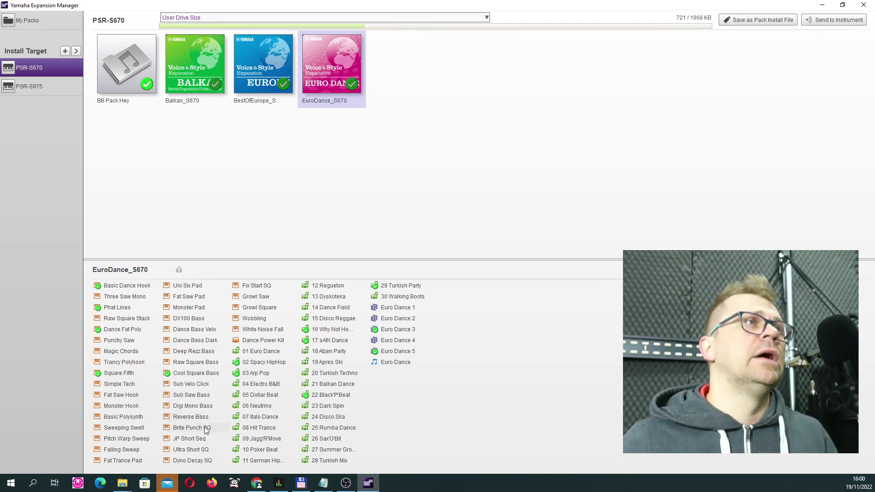
# Also tick DX100 Bass, Raw Square Bass and styles 04 Electro B&B, 06 Neutrino, 23 Dark Spin
pyautogui.click(166, 318)
pyautogui.click(166, 362)
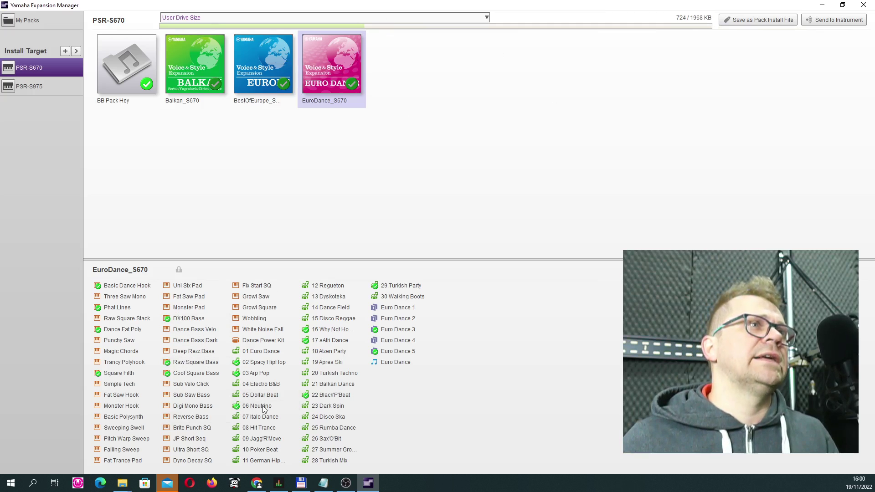
pyautogui.click(236, 384)
pyautogui.click(263, 407)
pyautogui.click(319, 406)
pyautogui.click(210, 18)
pyautogui.click(210, 18)
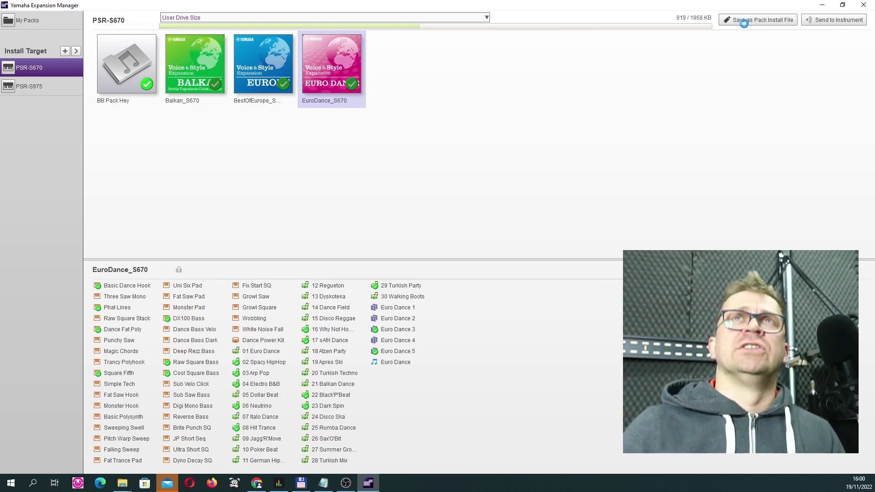
# Save the selection to Documents as pack install file PSR-S670_PackInstallData-bb-balkan-euro.cpi
pyautogui.click(745, 24)
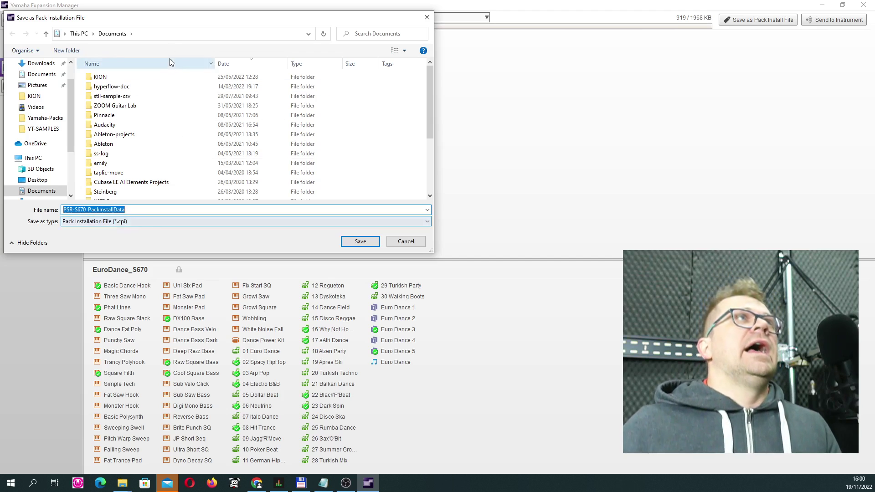
pyautogui.moveTo(146, 18); pyautogui.dragTo(342, 103)
pyautogui.click(346, 295)
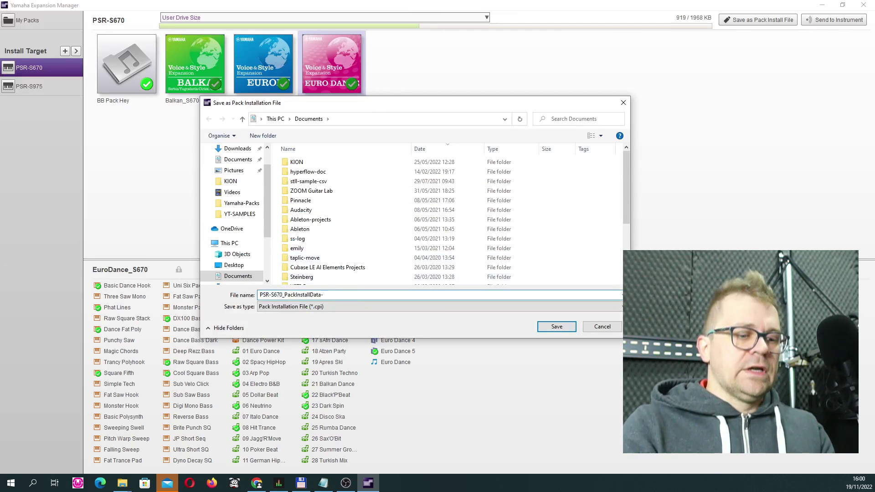
pyautogui.write('bb-')
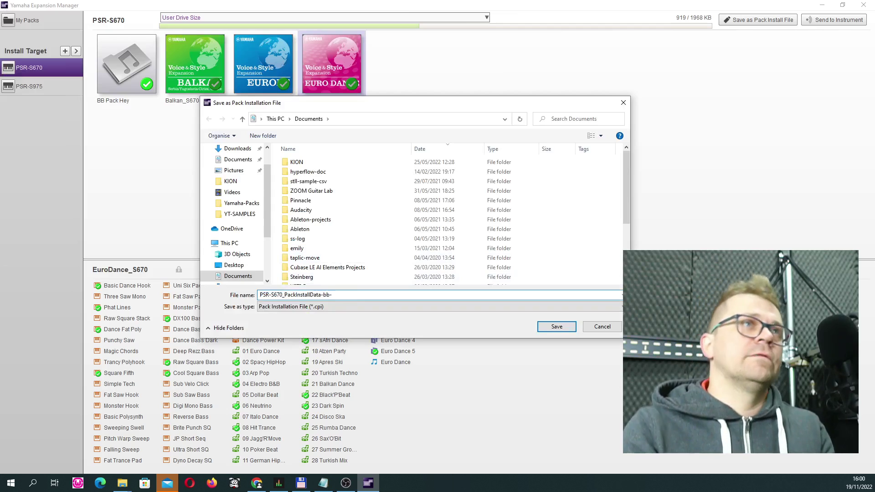
pyautogui.write('balkan-euro')
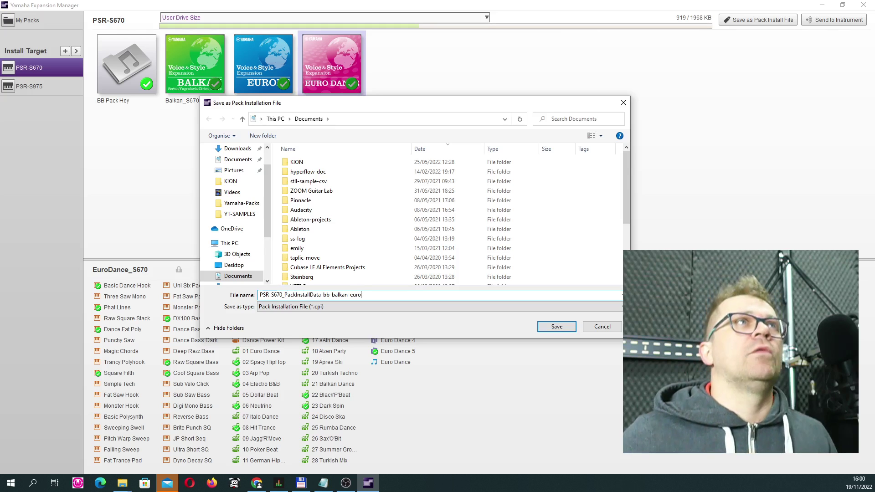
pyautogui.click(556, 327)
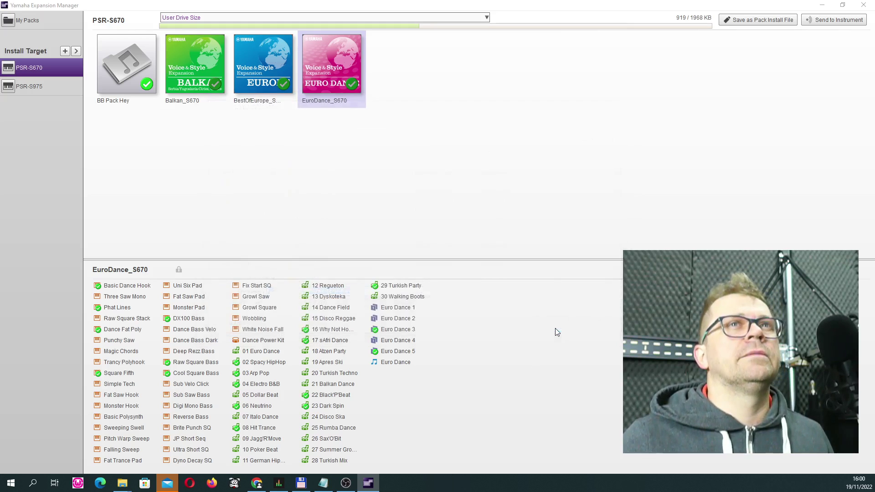